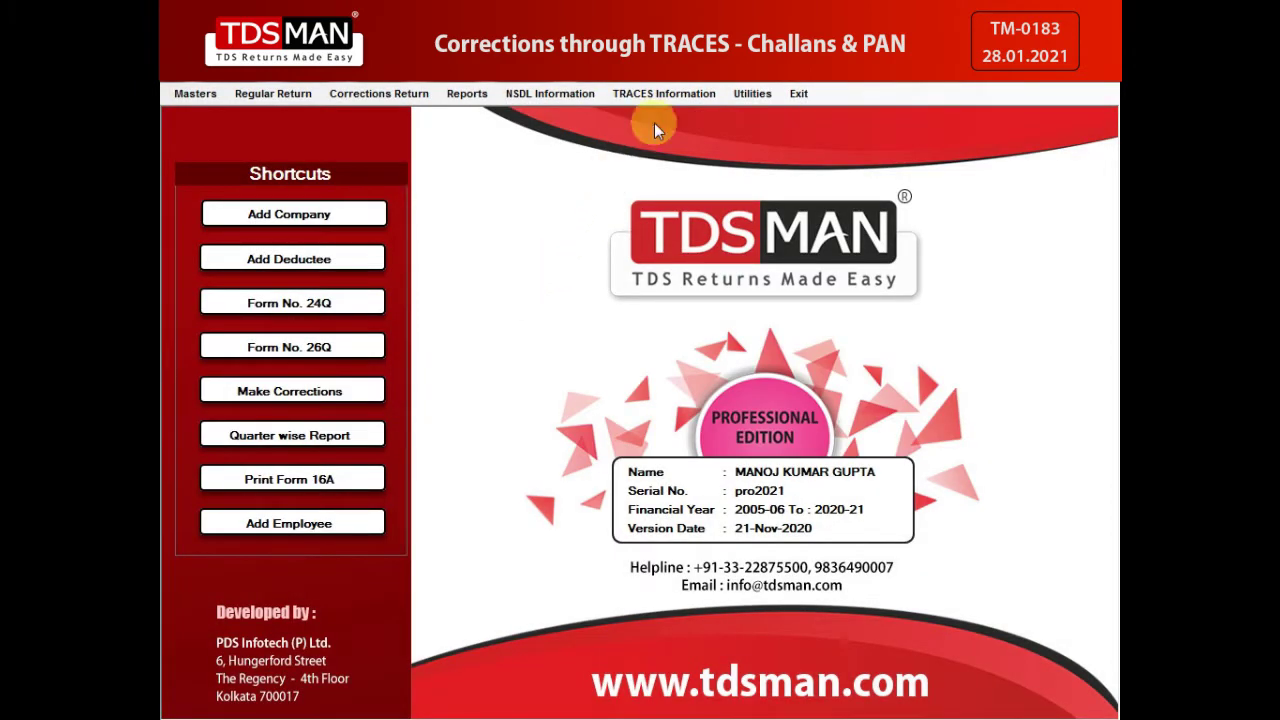
Step: Open the TRACES Information menu to list the TRACES requests and utilities
click(668, 97)
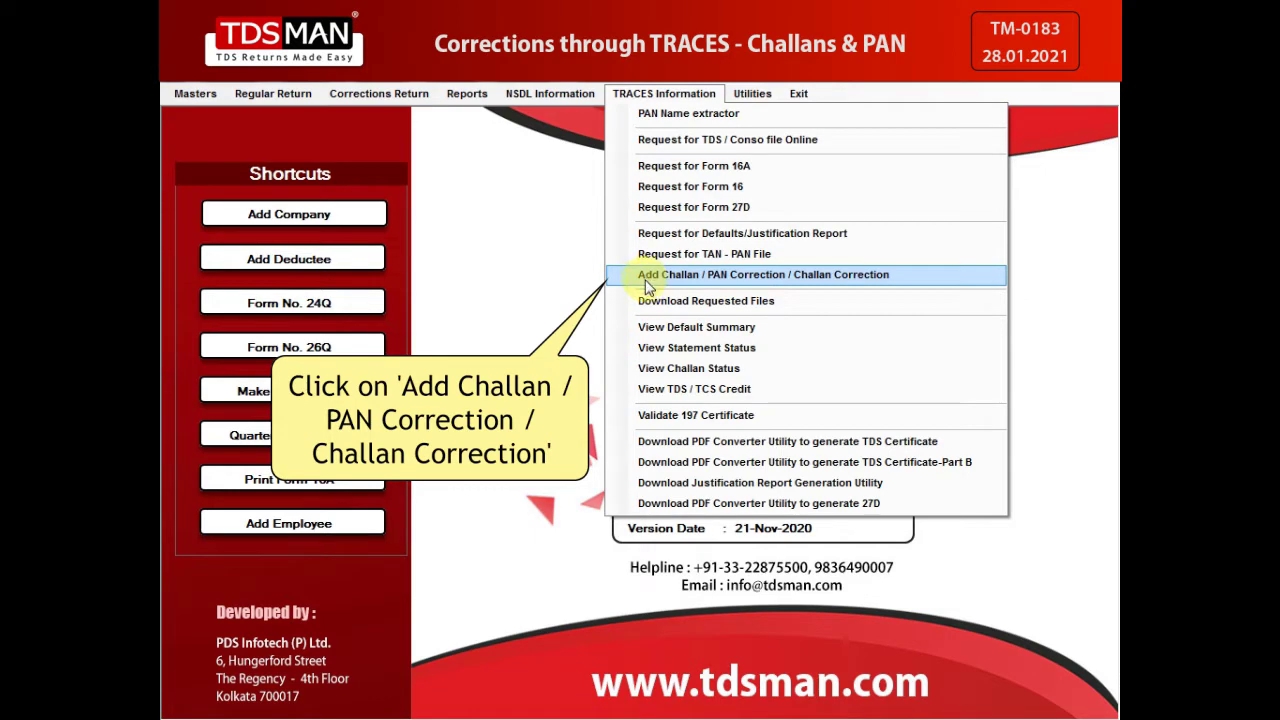
Step: Open the Add Challan / PAN Correction form and fill in the saved TAN login details
click(649, 282)
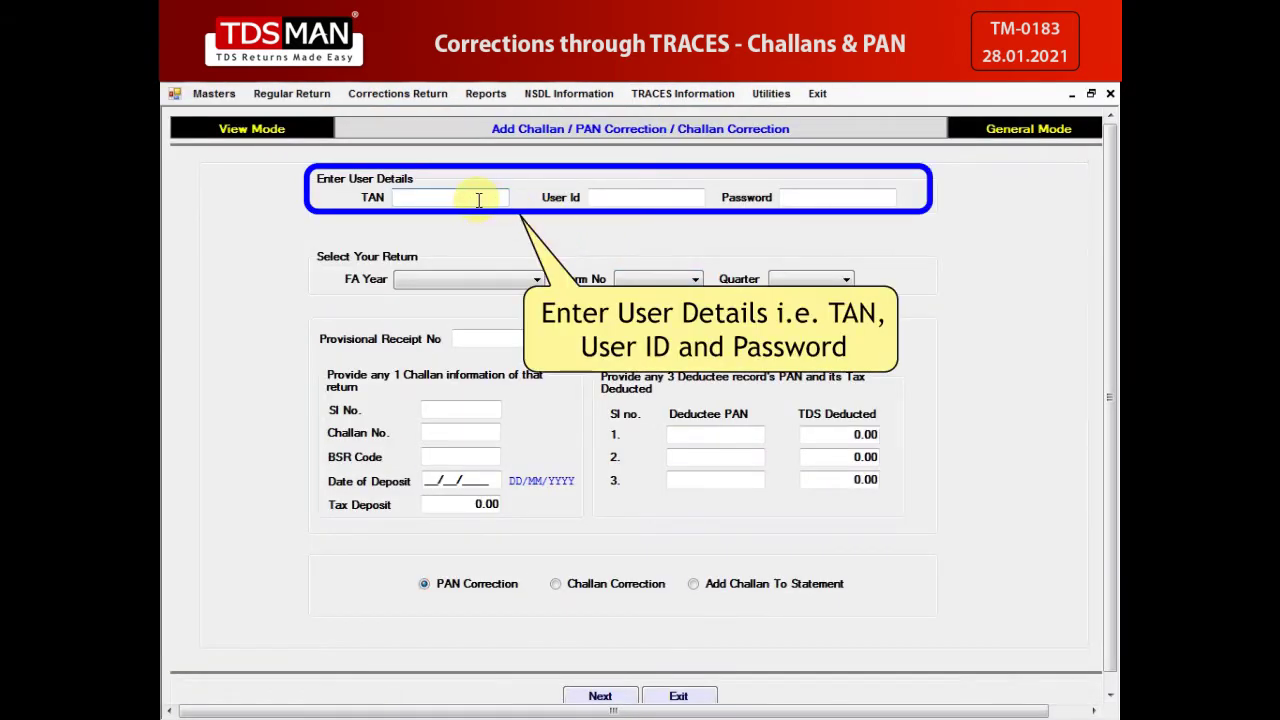
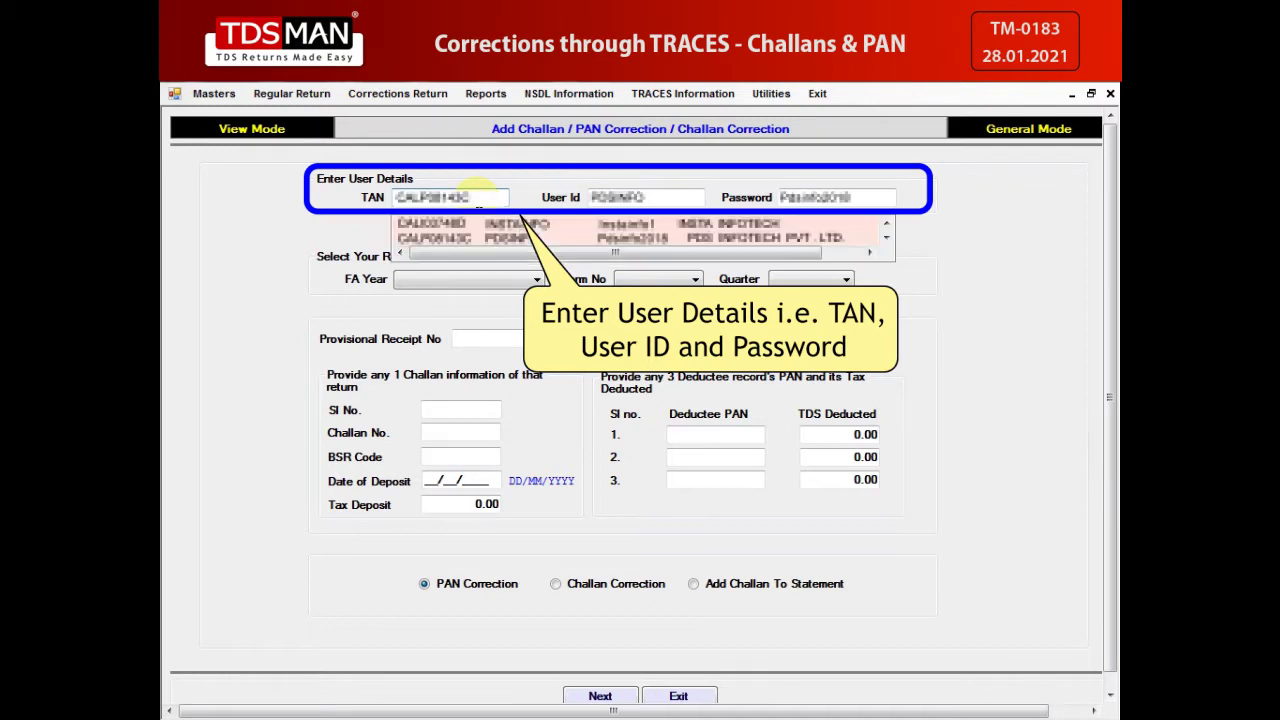
click(496, 241)
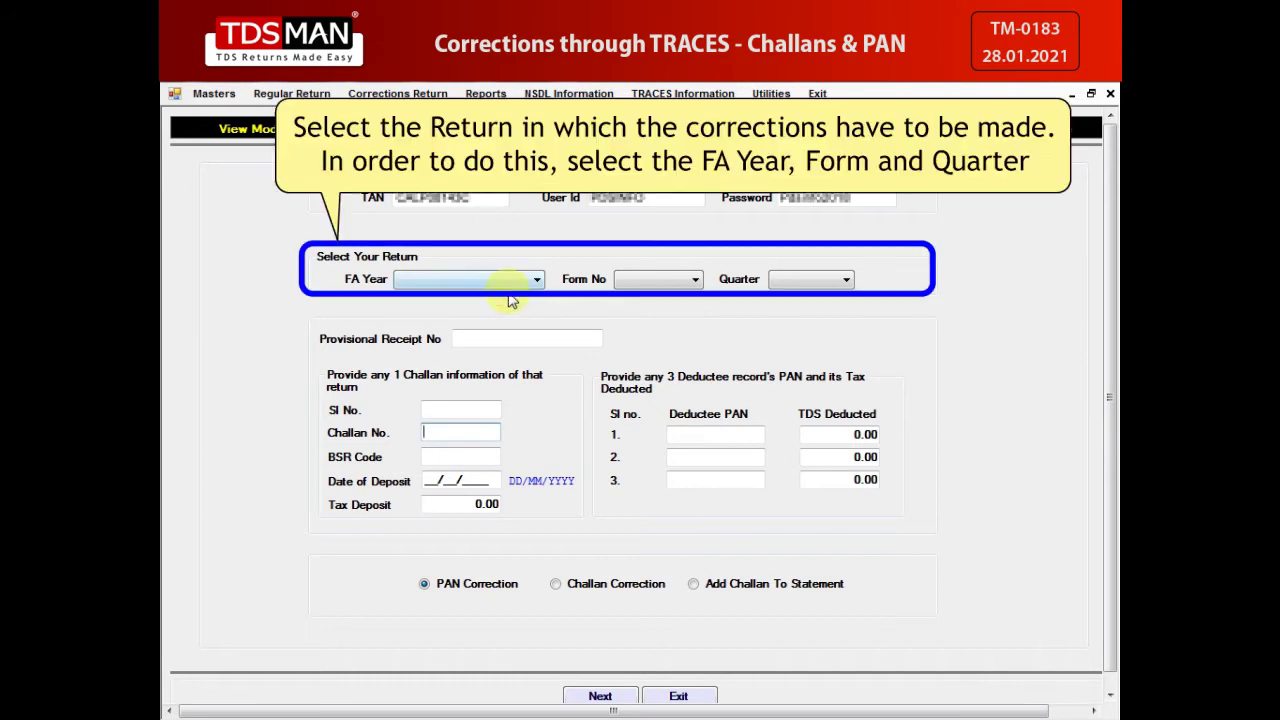
Step: Load the return for financial year 2020-21, Form 26Q, Quarter Q1
click(511, 287)
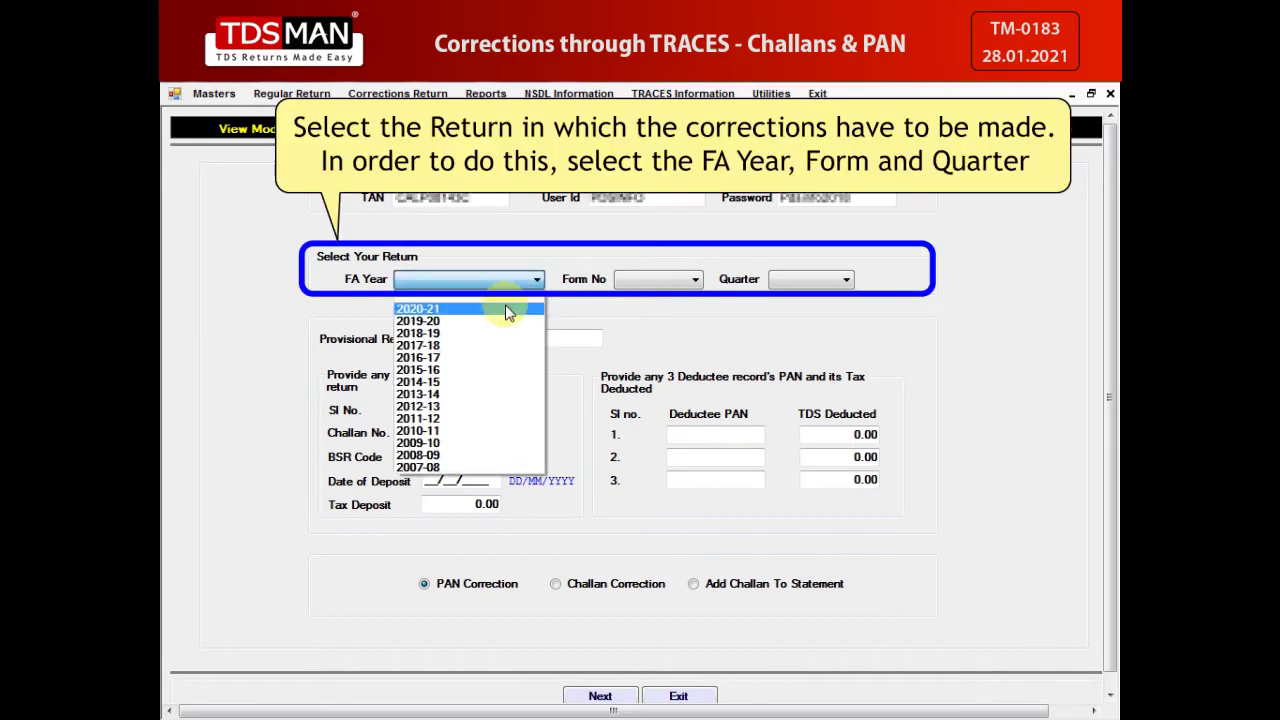
click(508, 306)
click(660, 284)
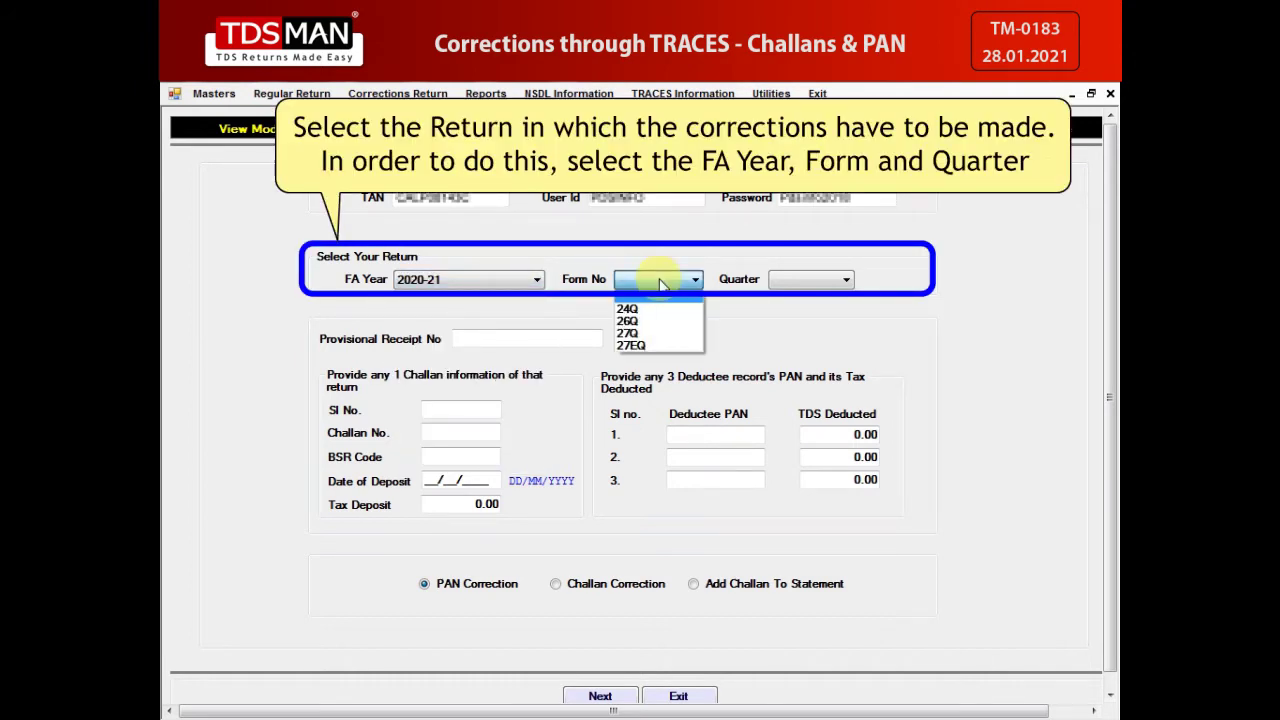
click(650, 318)
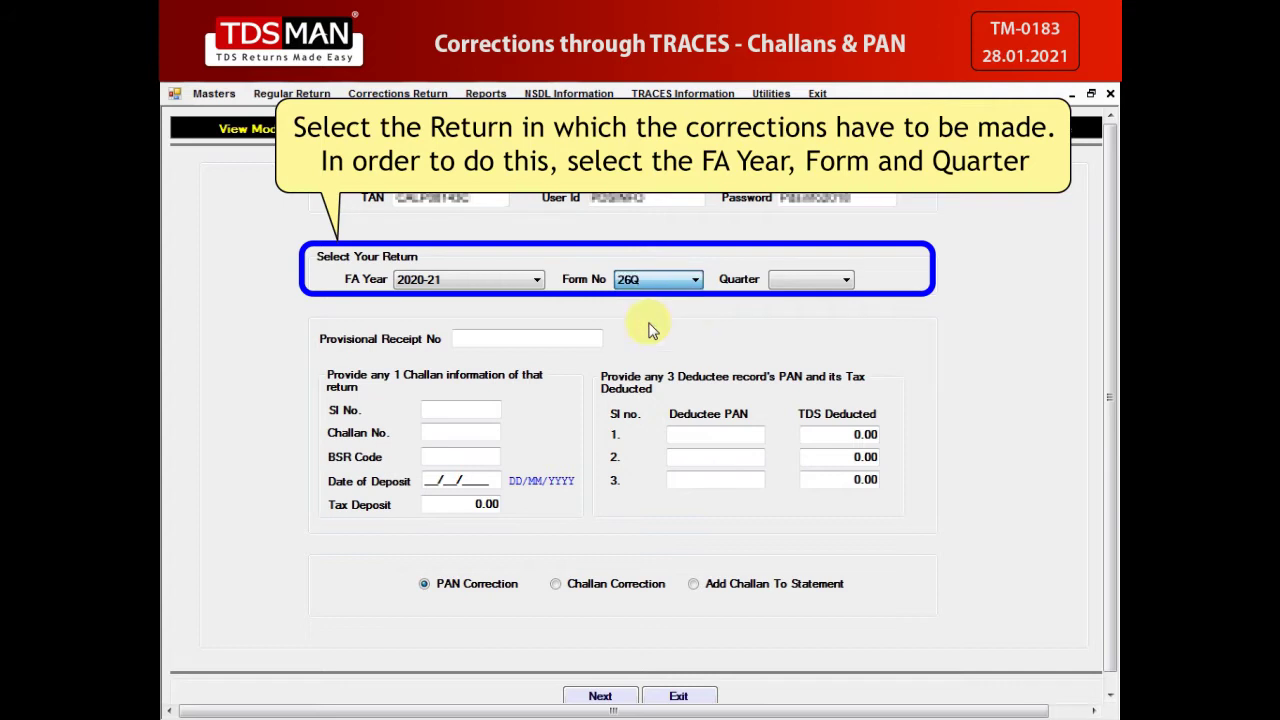
click(779, 283)
click(779, 309)
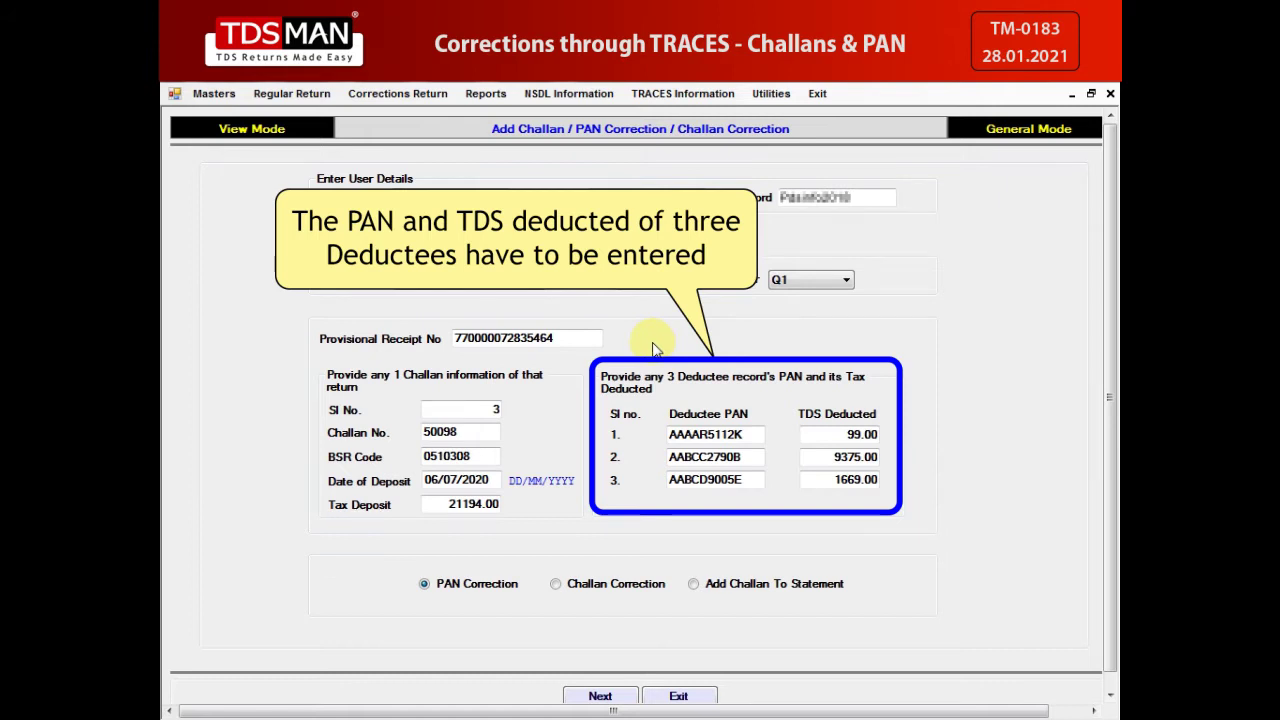
Step: Switch the request type from PAN Correction to Add Challan To Statement
click(693, 583)
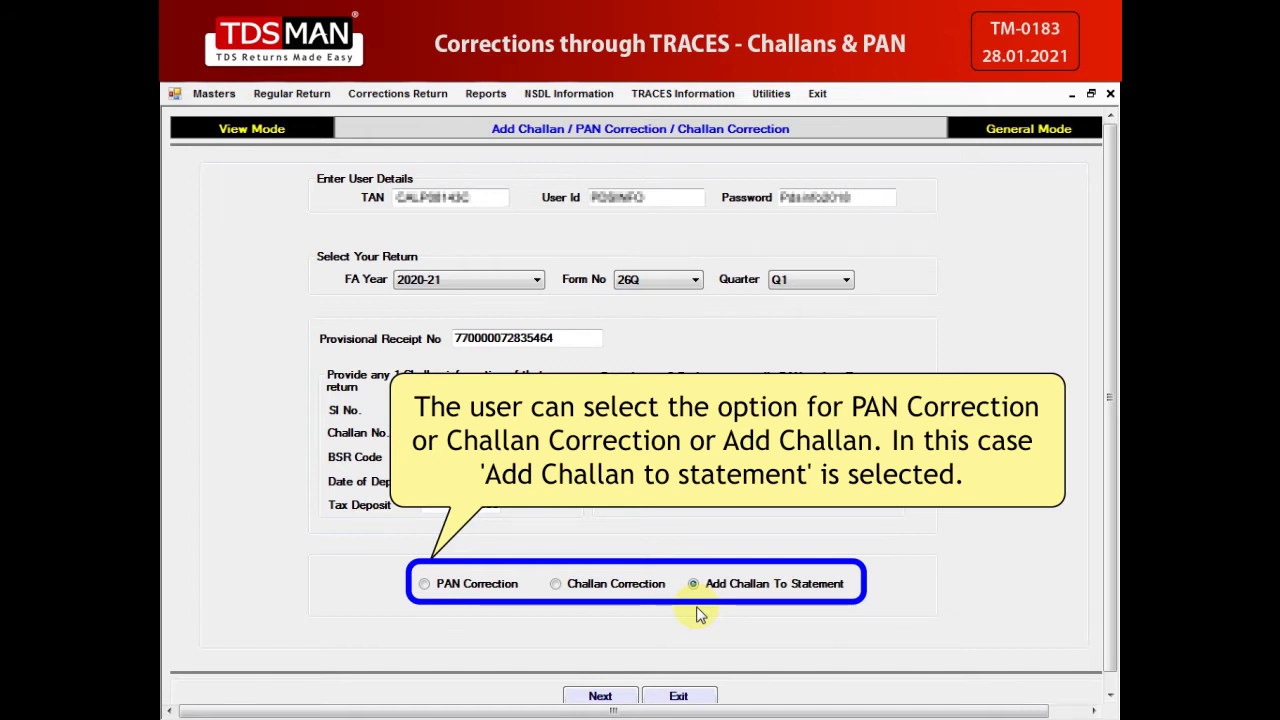
Step: Submit the correction form with Next to get the TRACES web page prompt
scroll(700, 615, down, 1)
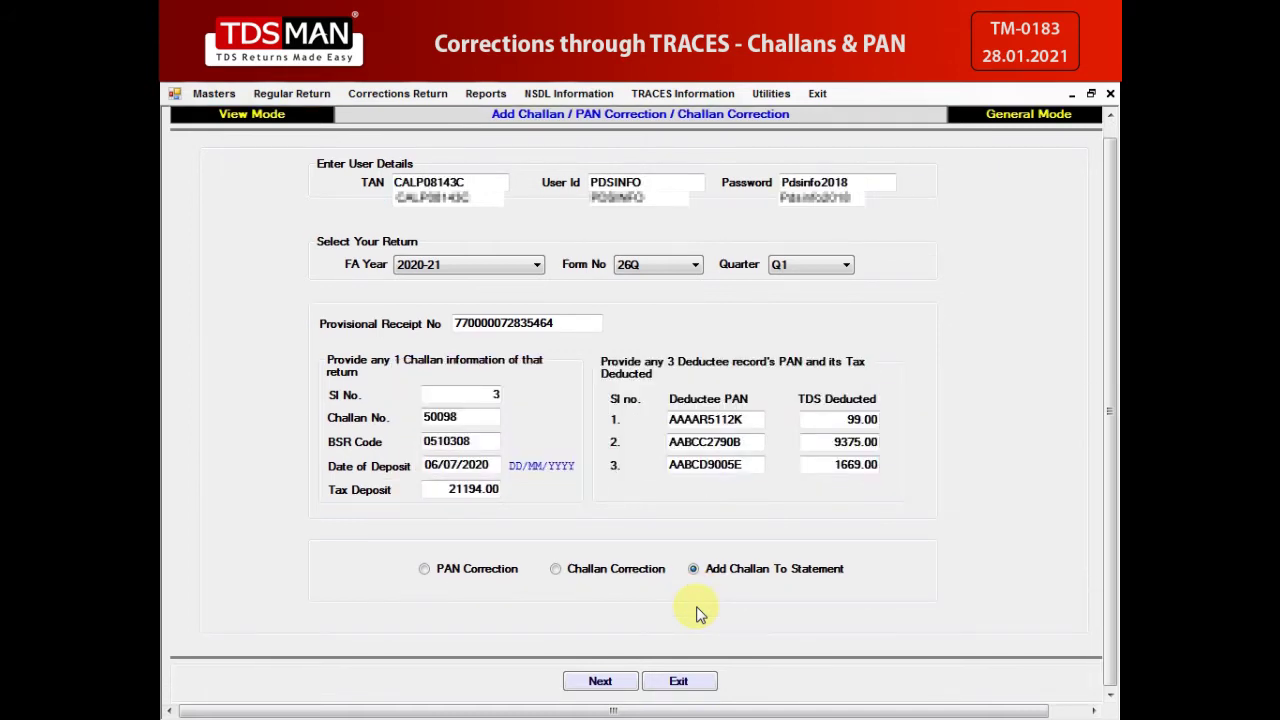
click(599, 682)
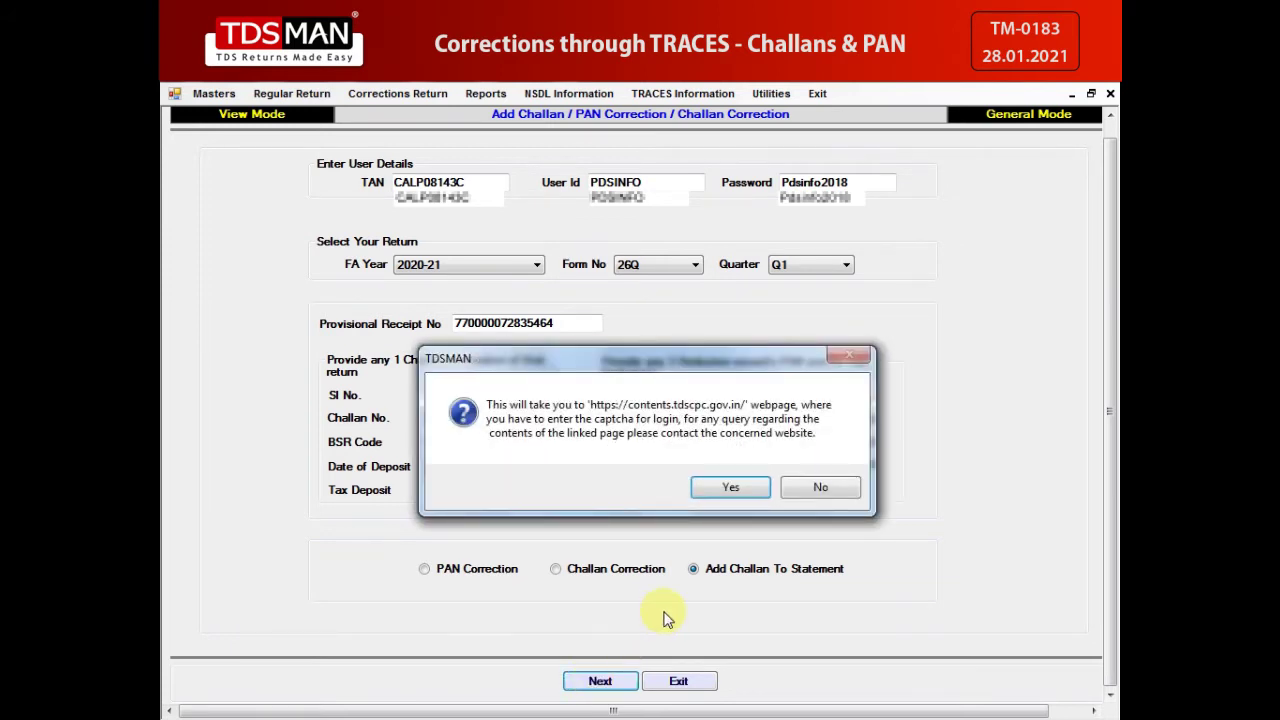
Step: Continue to the TRACES portal and log in as deductor with the captcha code
click(724, 488)
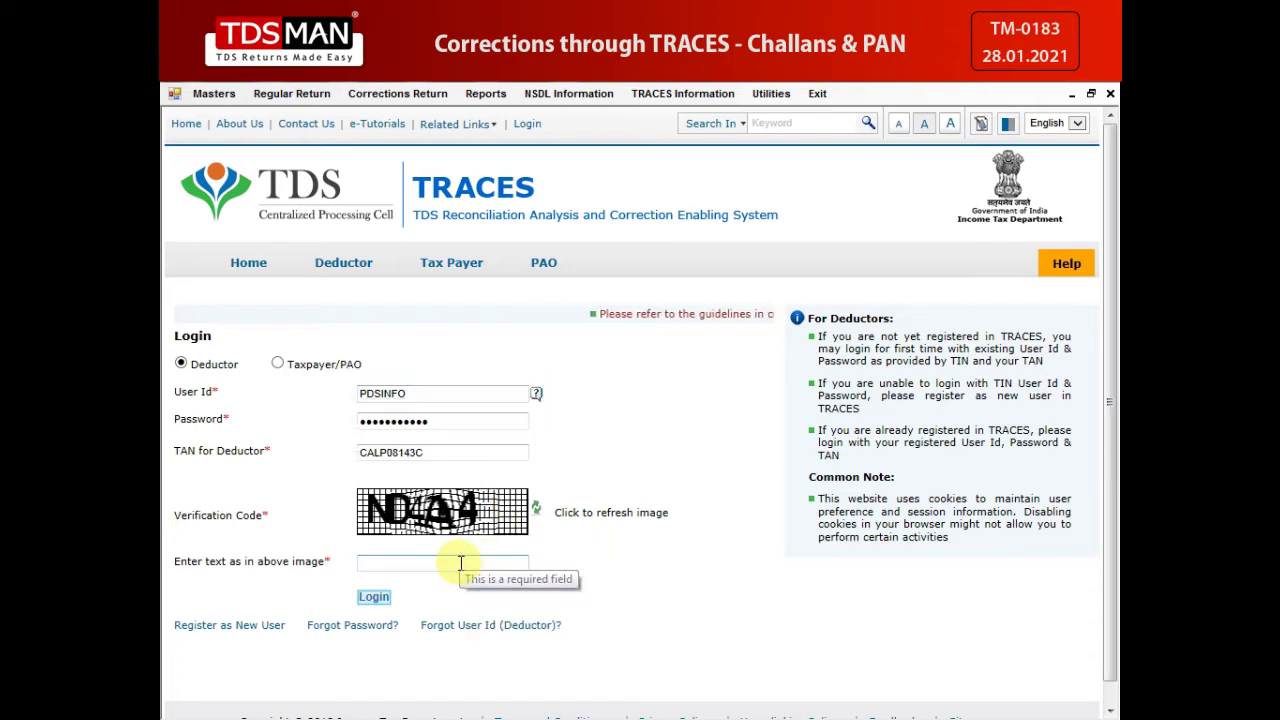
click(461, 563)
text(ND4A4)
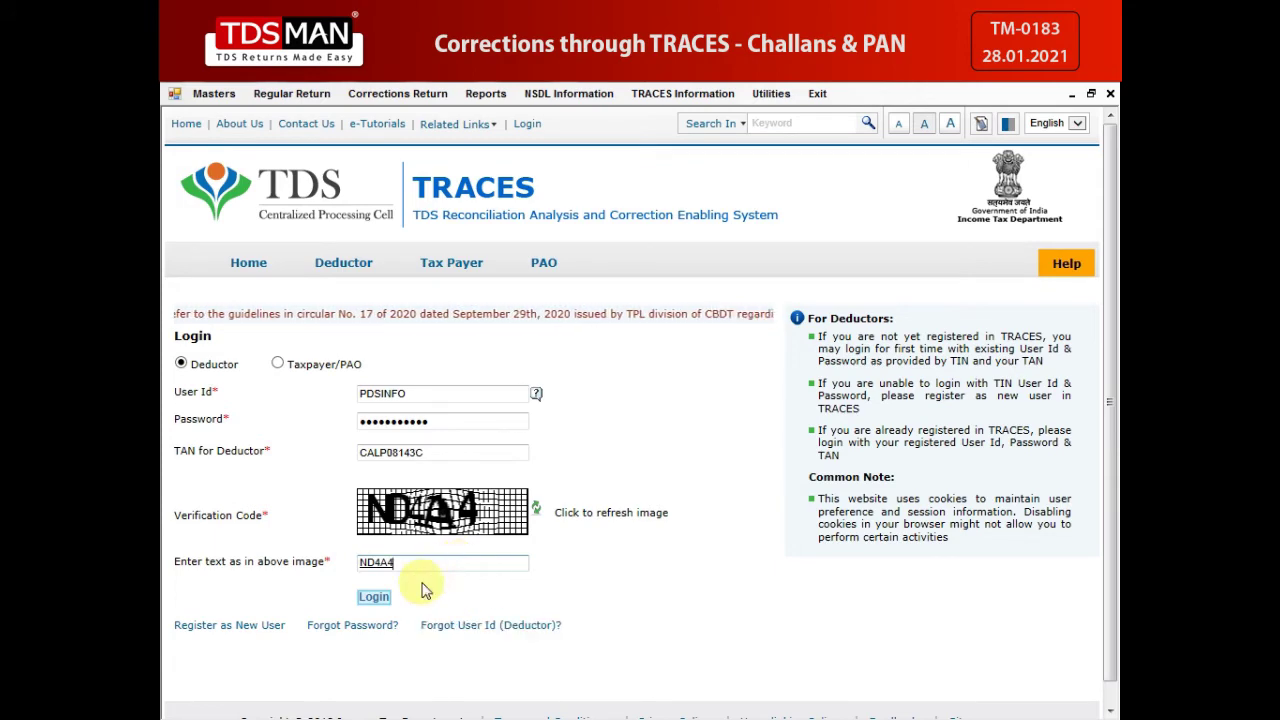
click(374, 597)
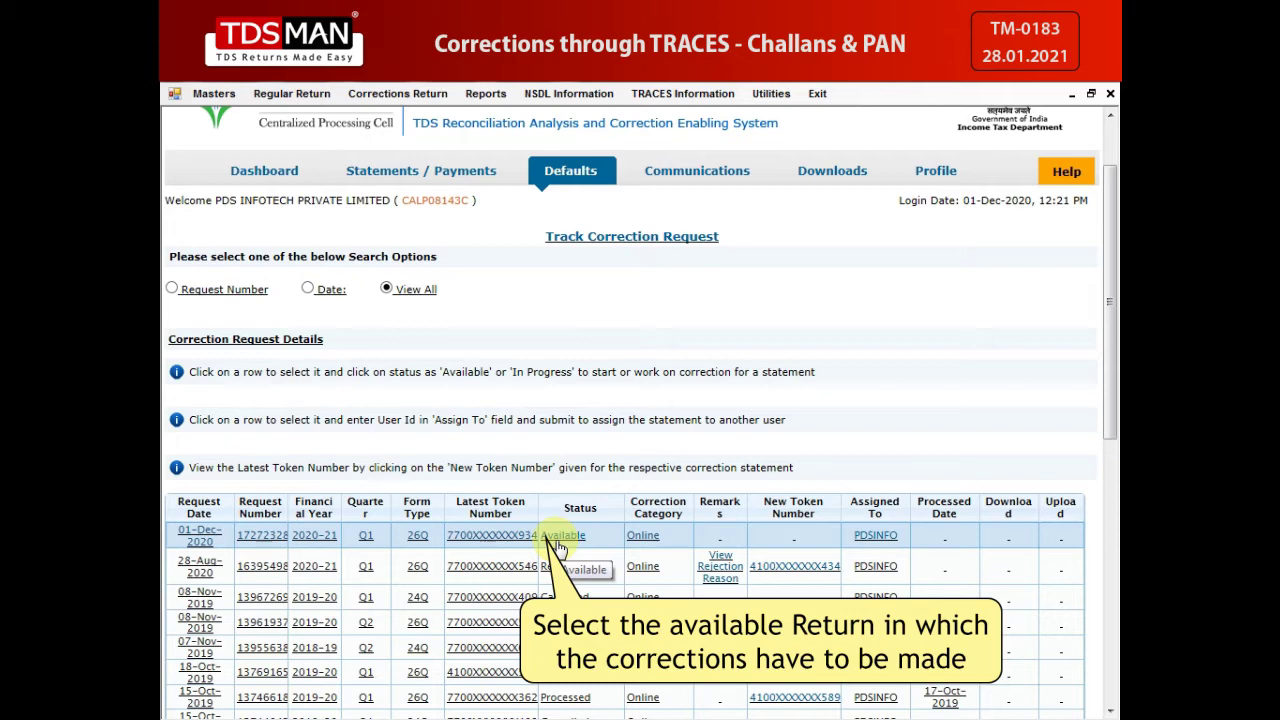
Step: Open the available 26Q Q1 2020-21 request and list OLTAS challans for adding
click(558, 548)
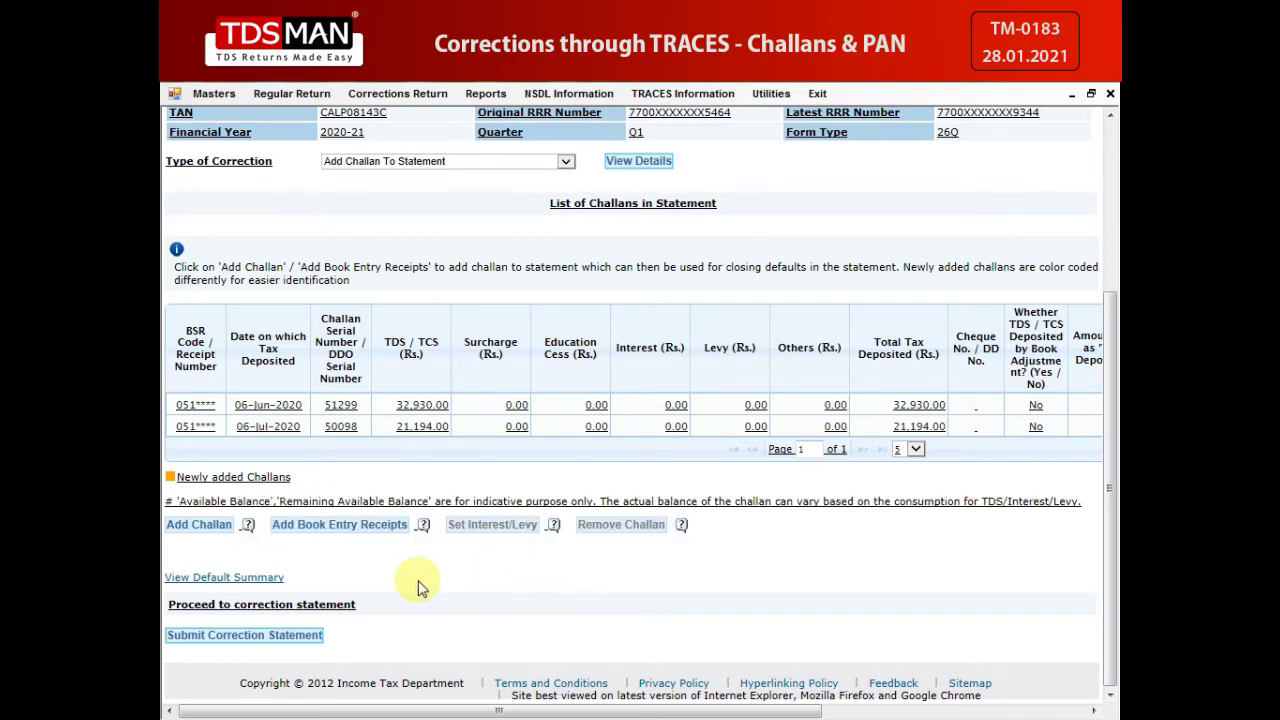
click(197, 525)
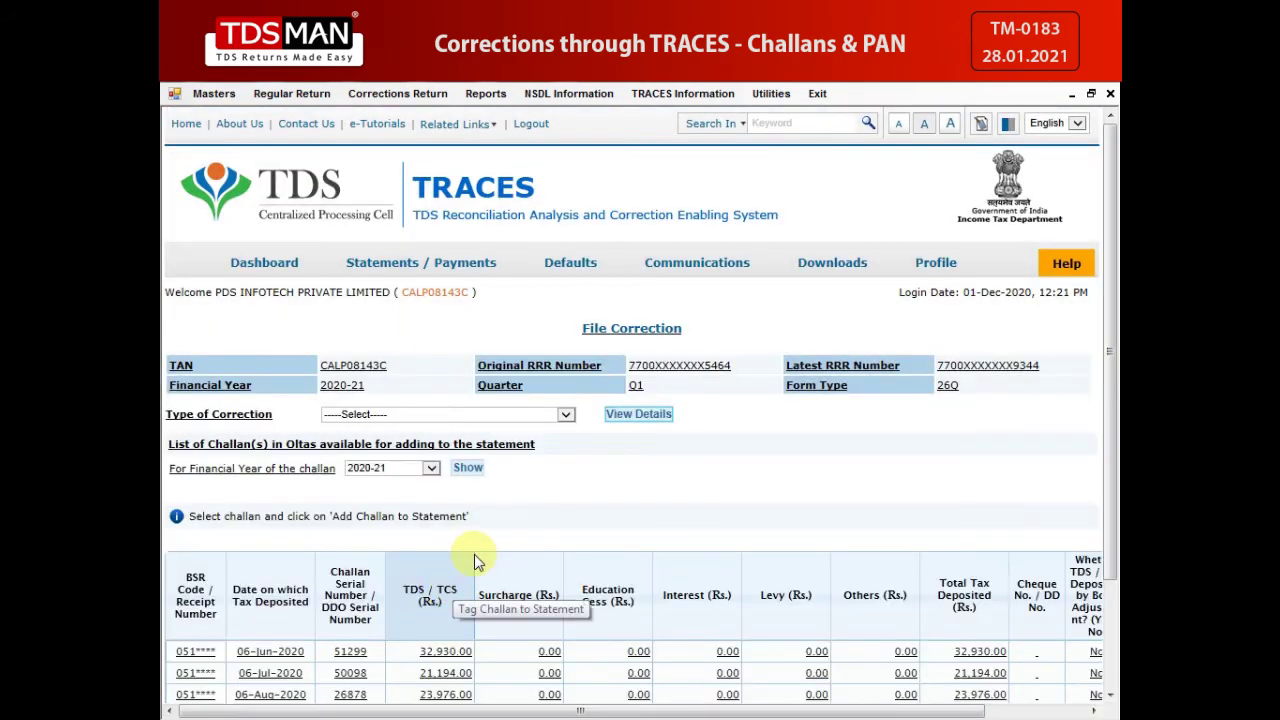
scroll(474, 554, down, 3)
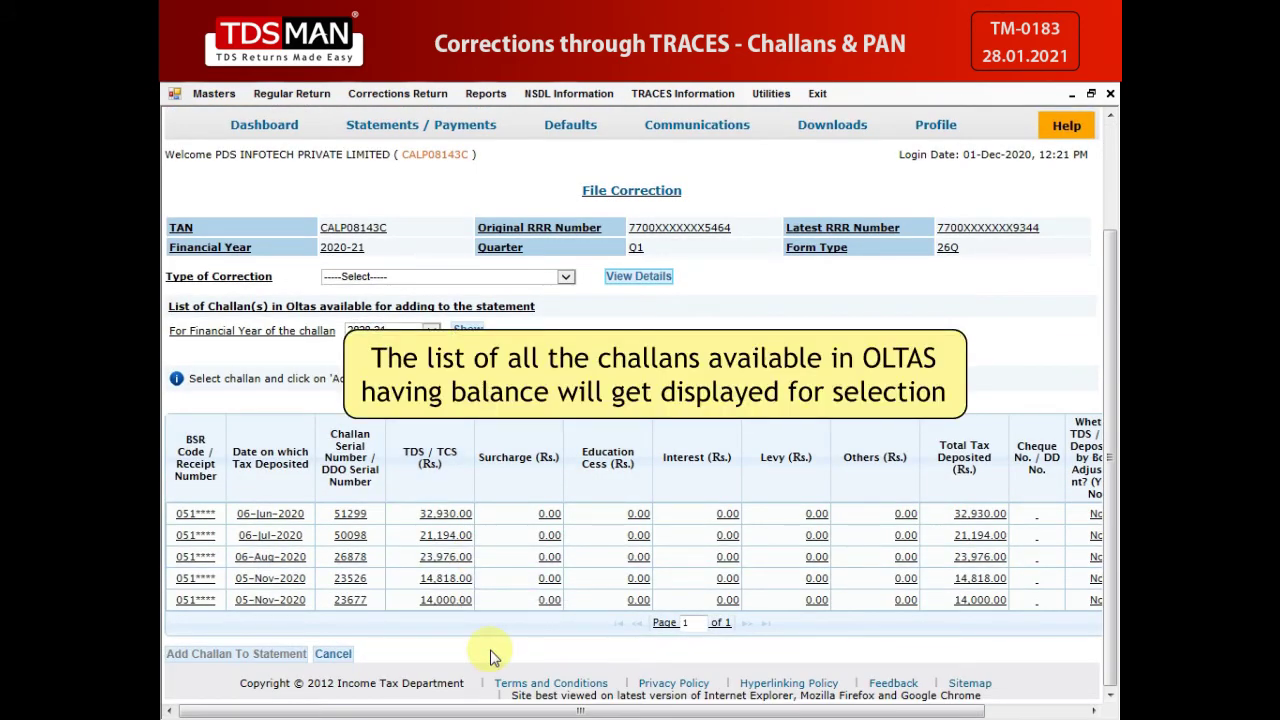
mouse_move(523, 711)
mouse_down()
mouse_move(631, 714)
mouse_move(531, 712)
mouse_up()
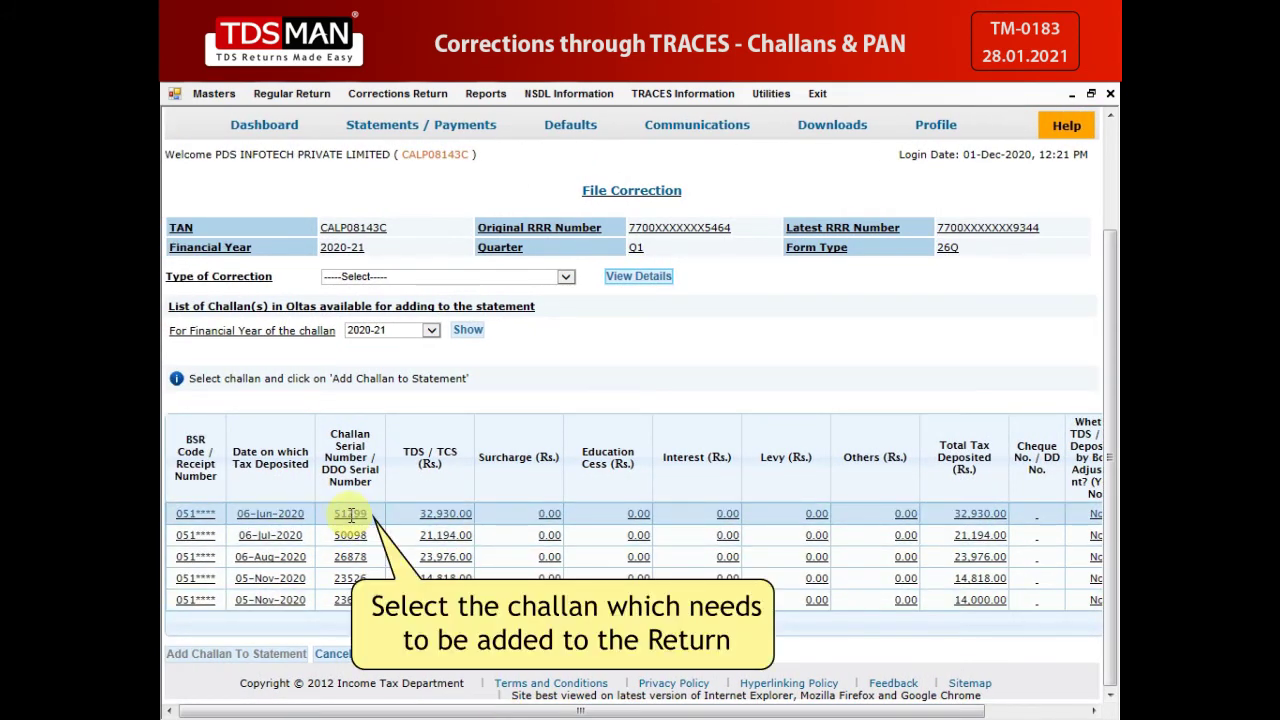
click(351, 514)
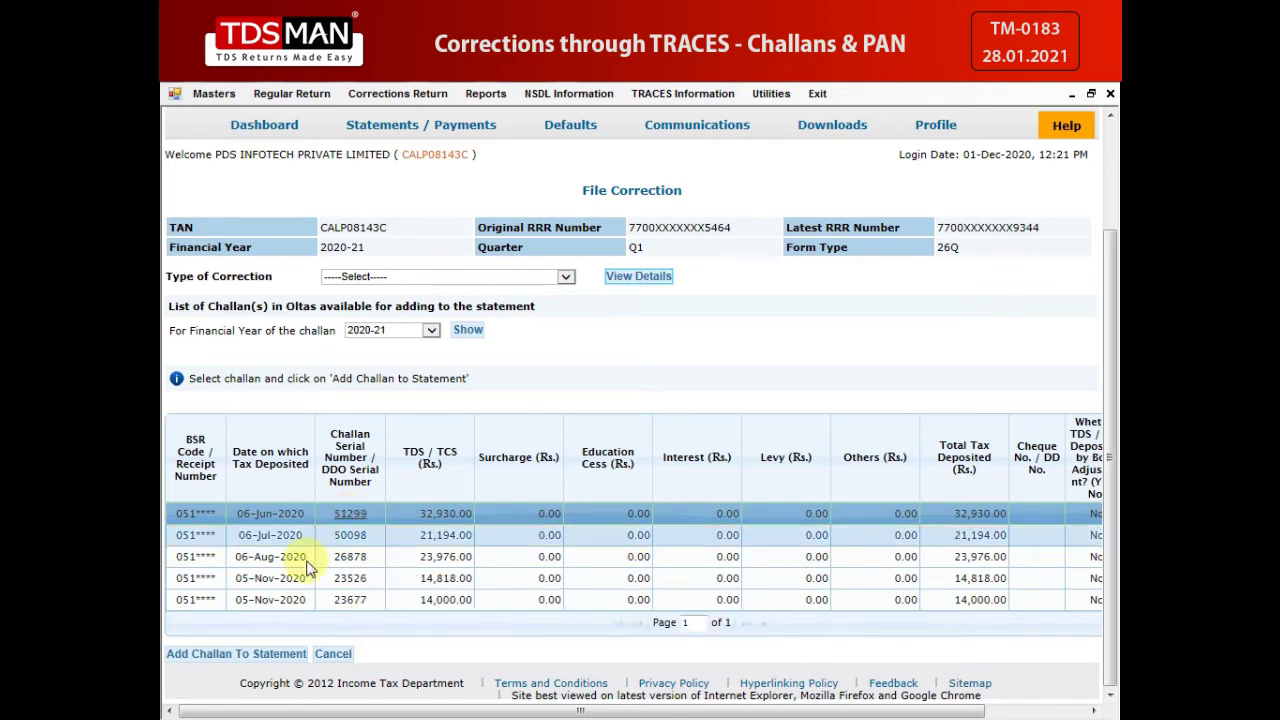
click(245, 660)
scroll(571, 623, down, 1)
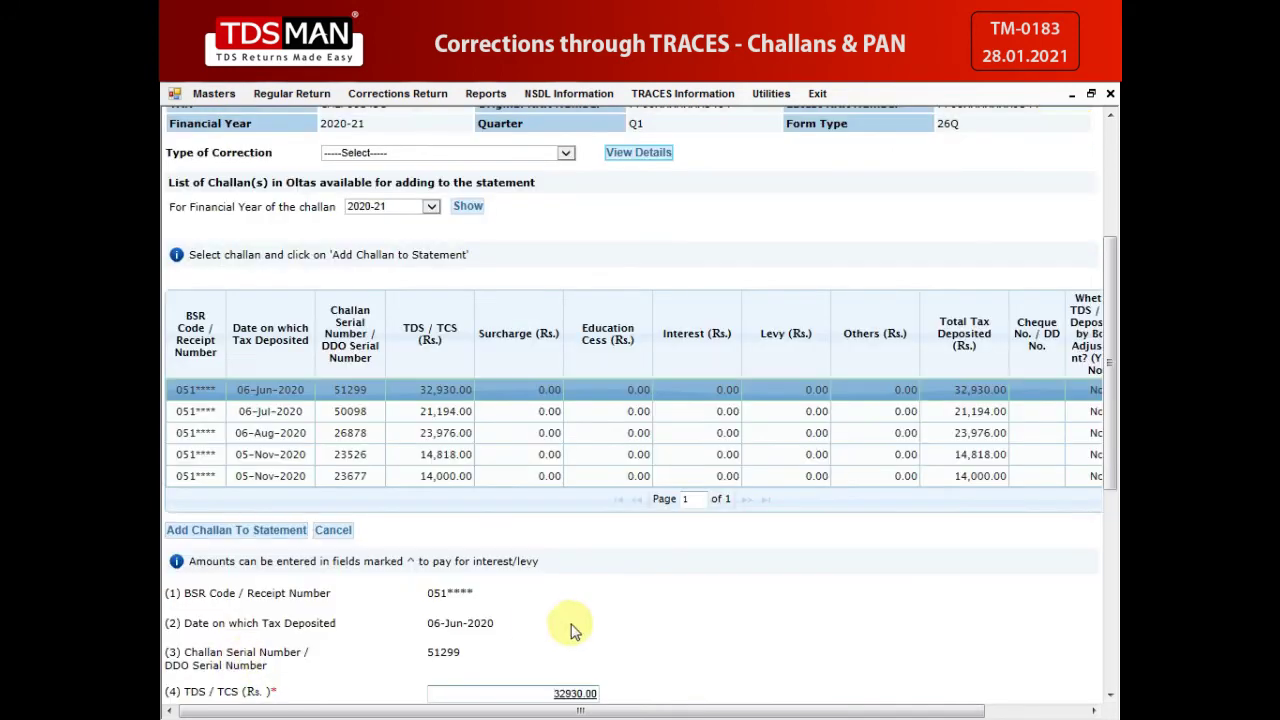
scroll(651, 614, down, 1)
scroll(651, 614, down, 3)
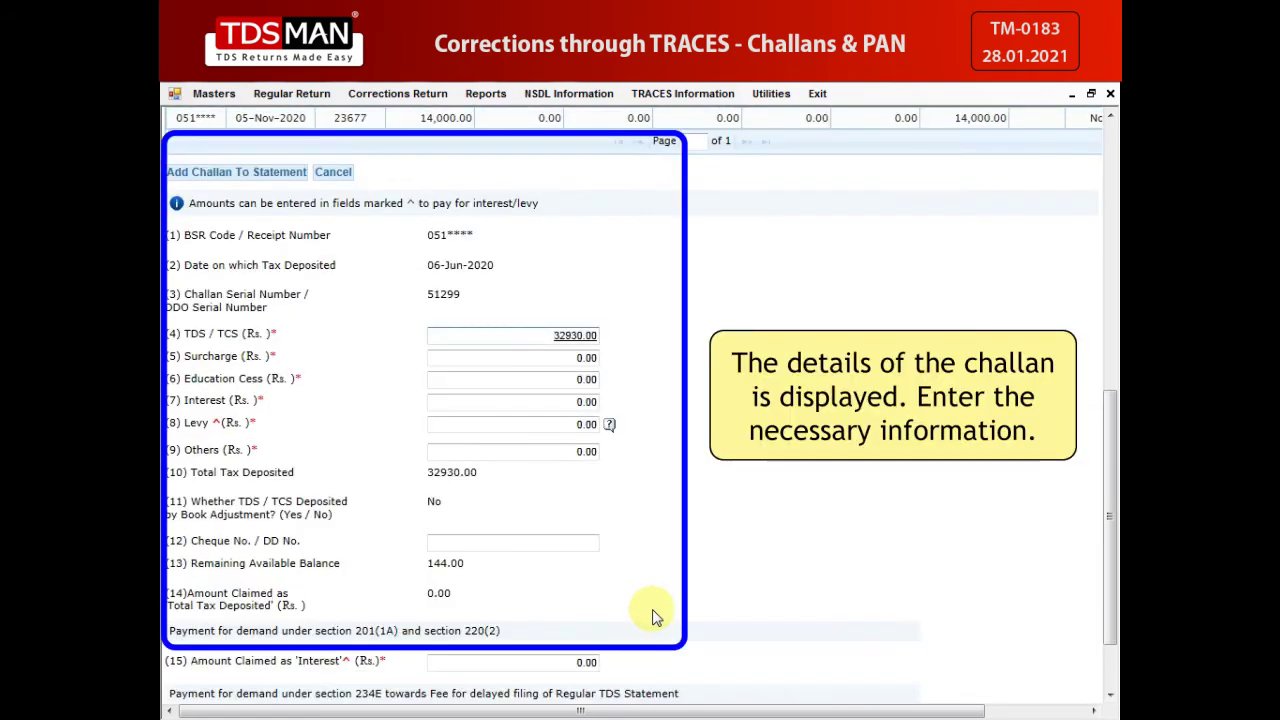
scroll(655, 610, down, 1)
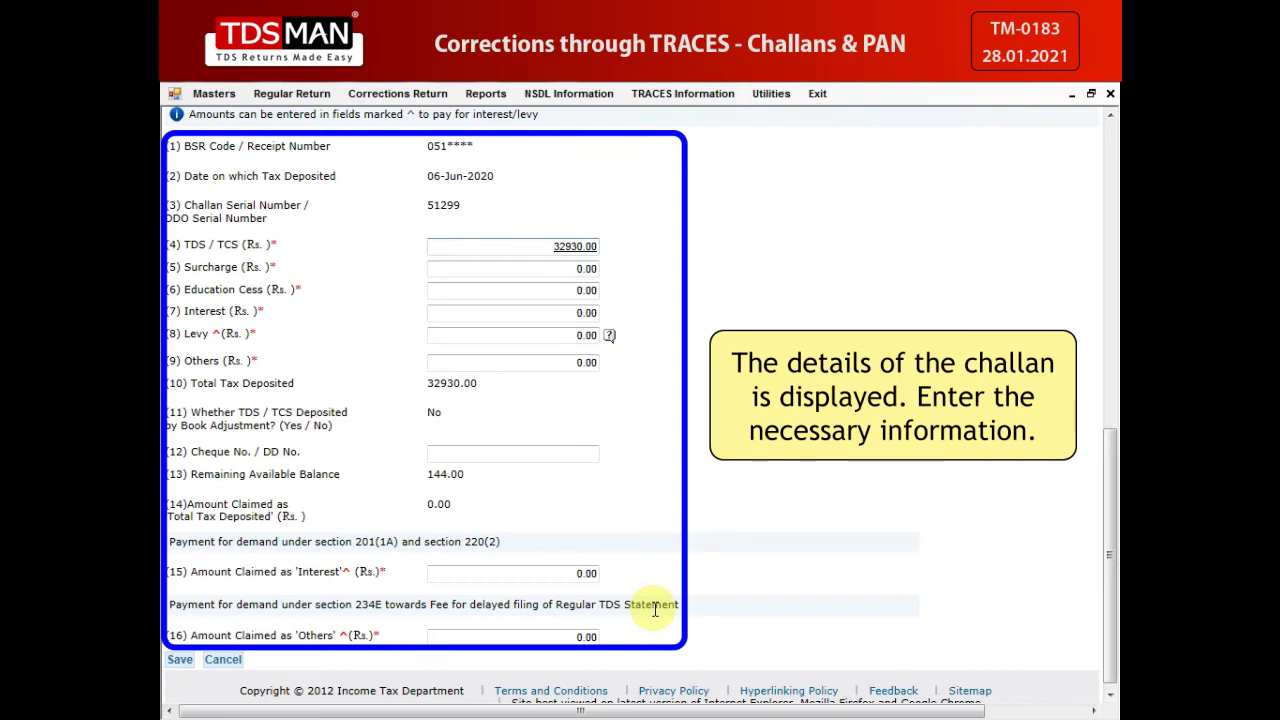
click(178, 662)
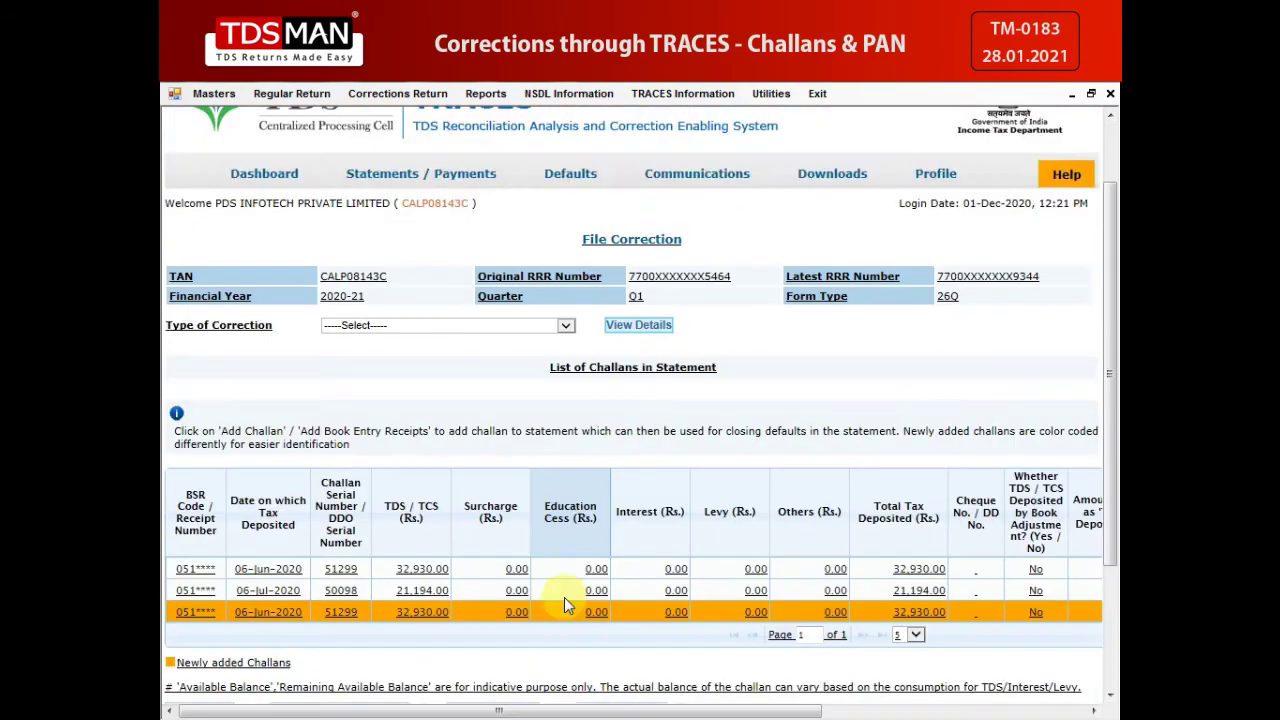
scroll(564, 597, down, 3)
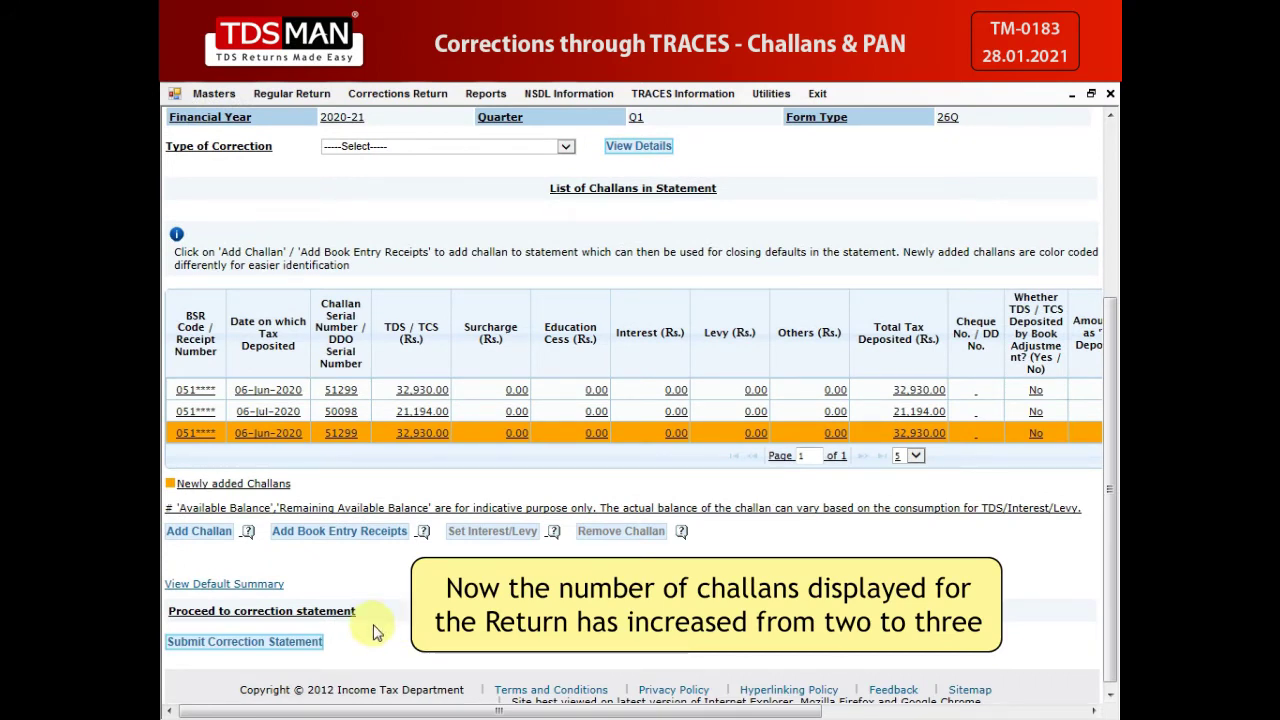
click(258, 648)
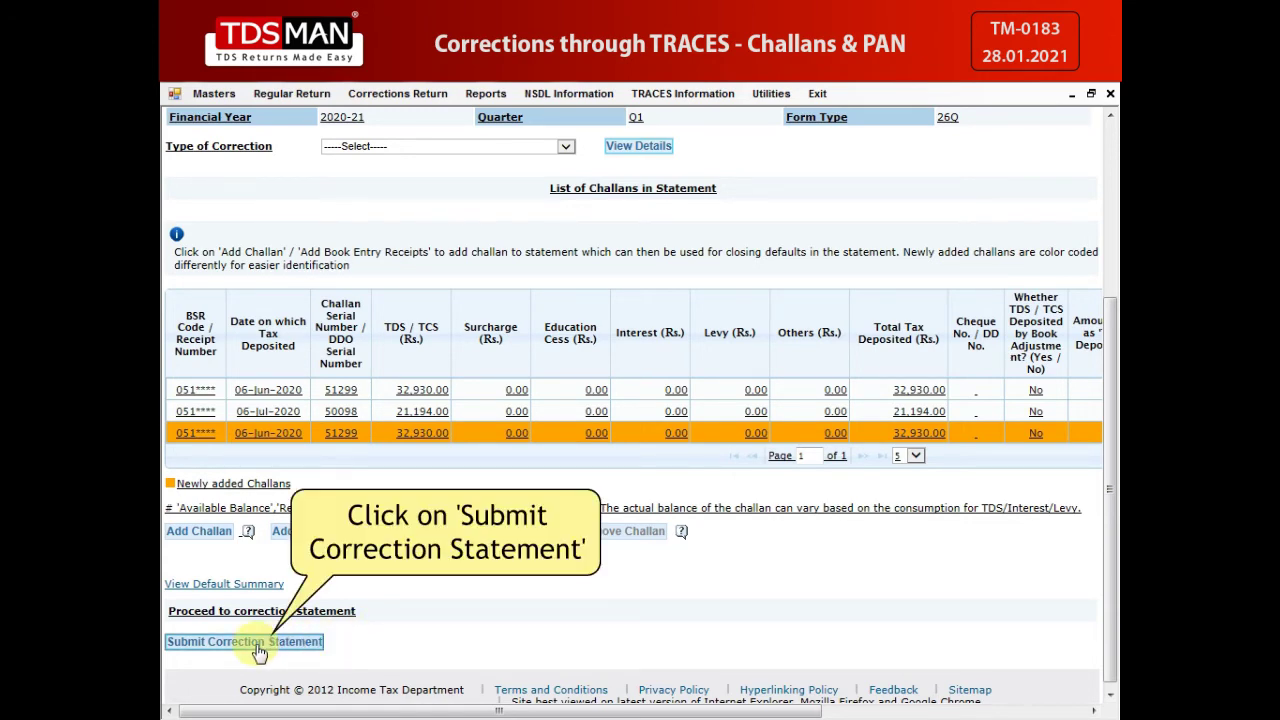
click(258, 645)
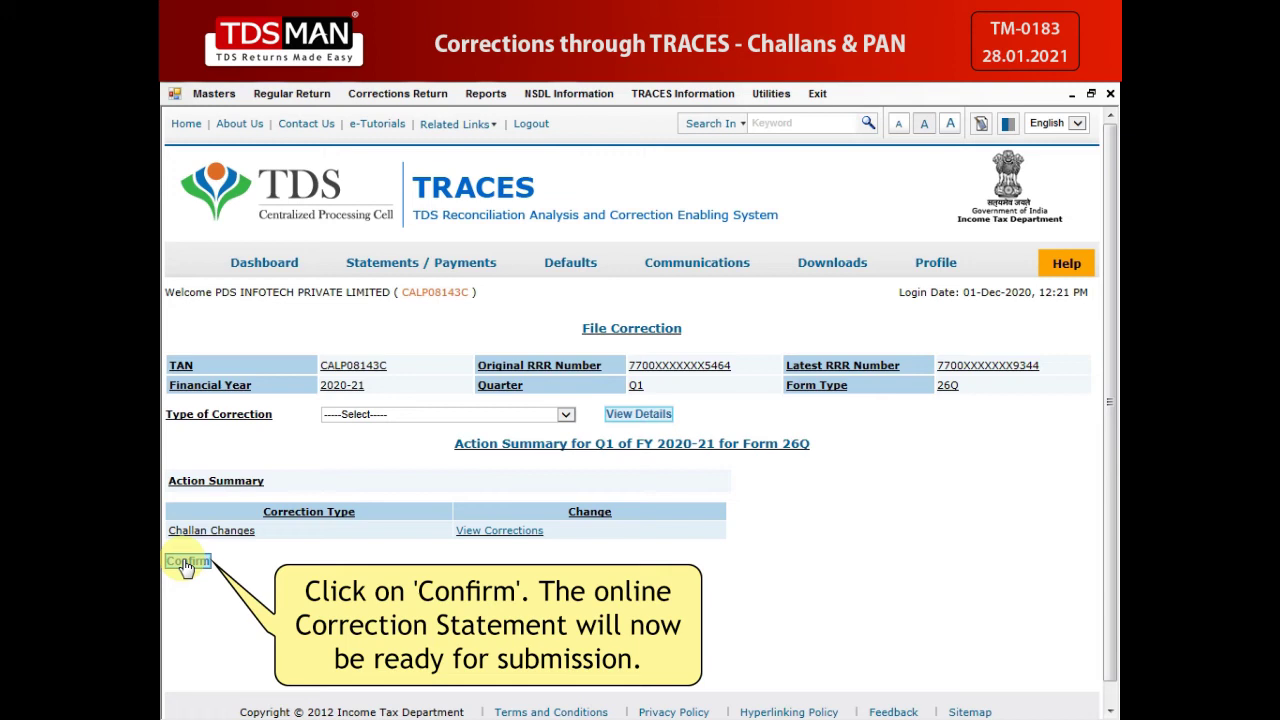
Step: Confirm, then submit the 2020-21 Q1 26Q statement from Corrections Ready For Submission for processing
click(187, 562)
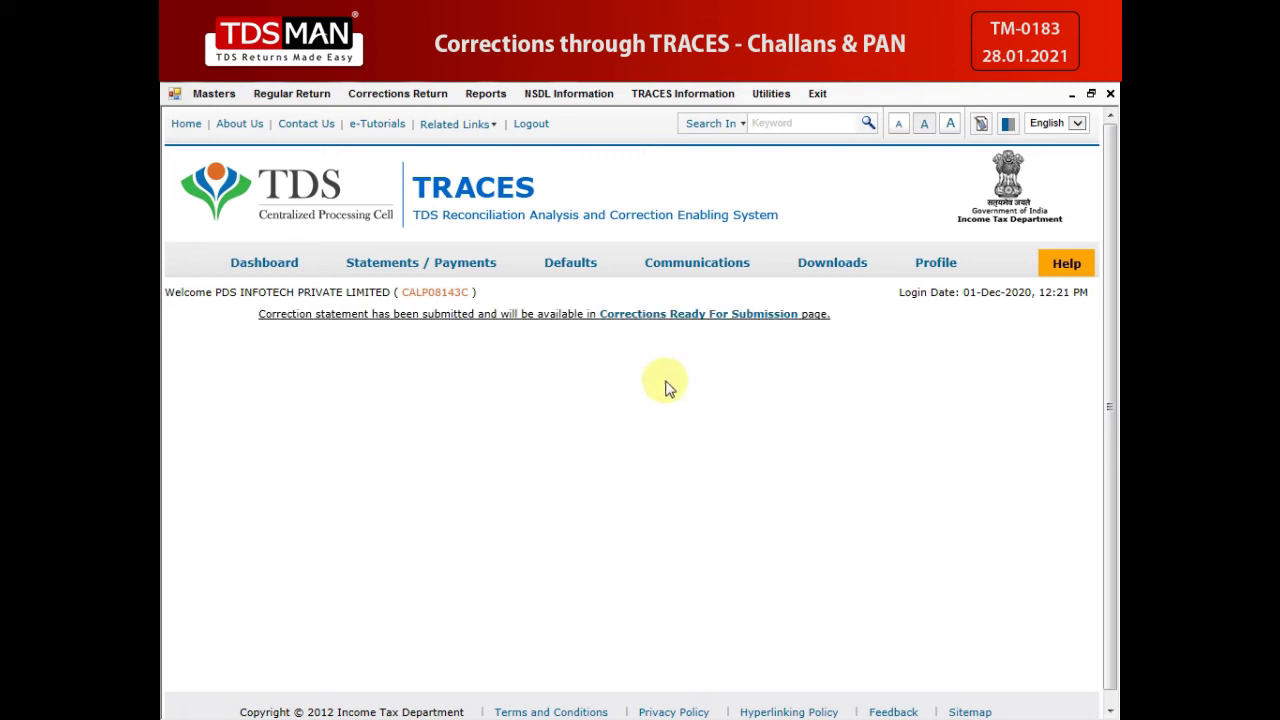
click(684, 315)
click(510, 414)
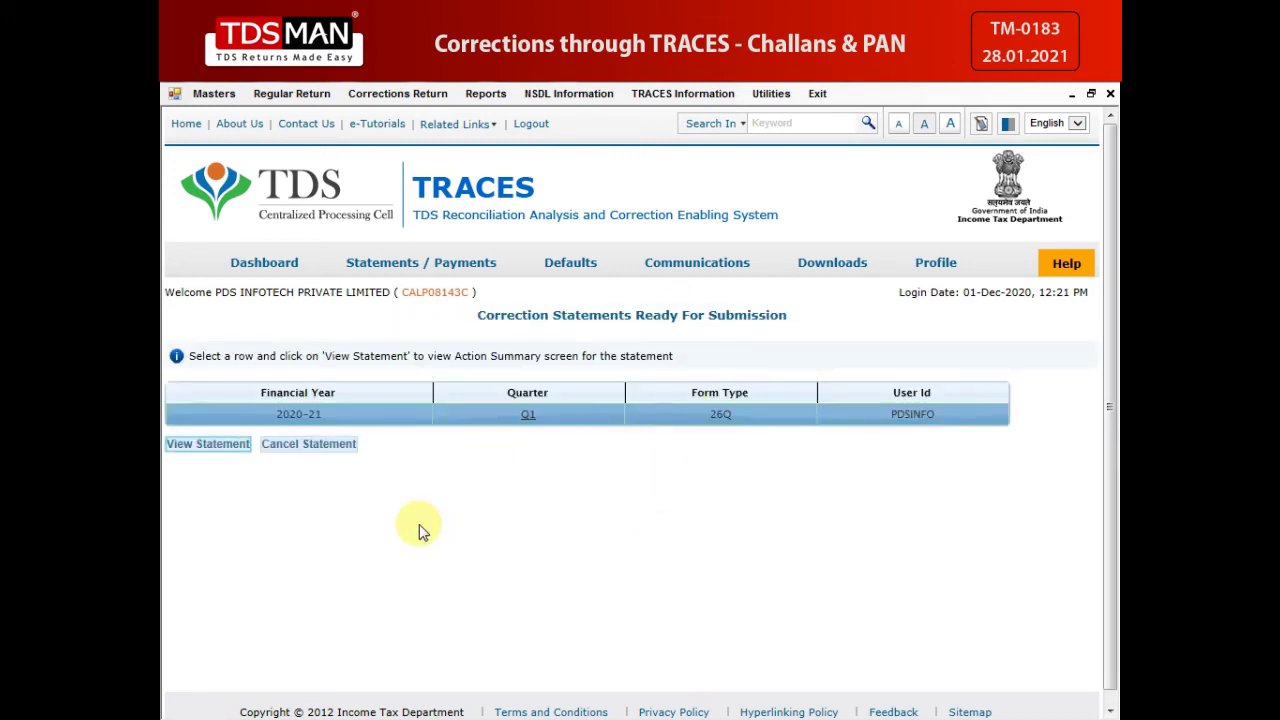
click(218, 445)
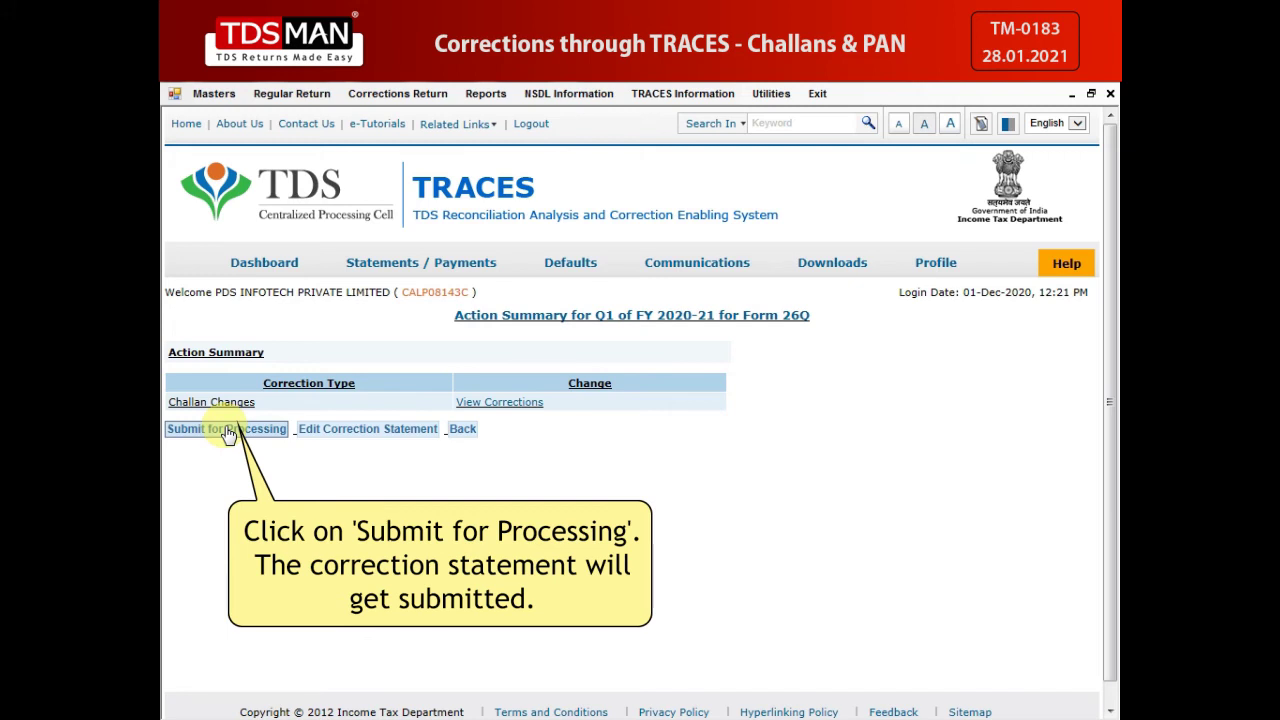
click(228, 430)
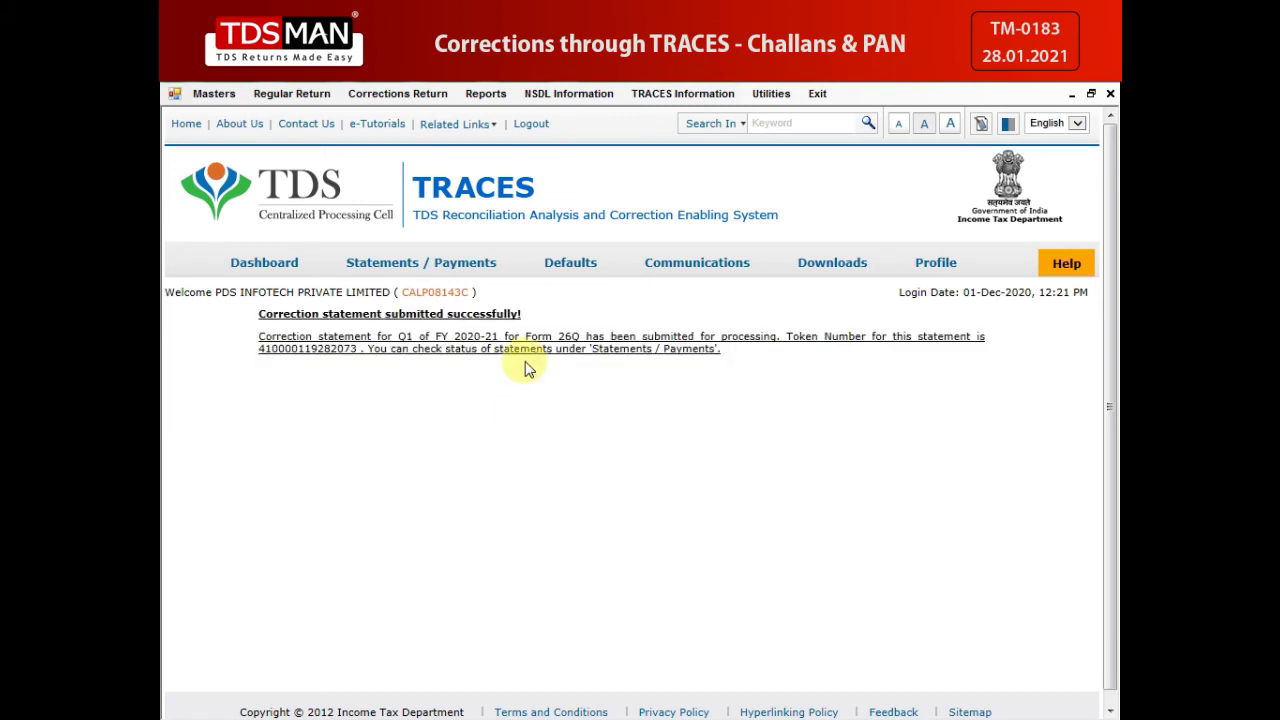
mouse_move(568, 282)
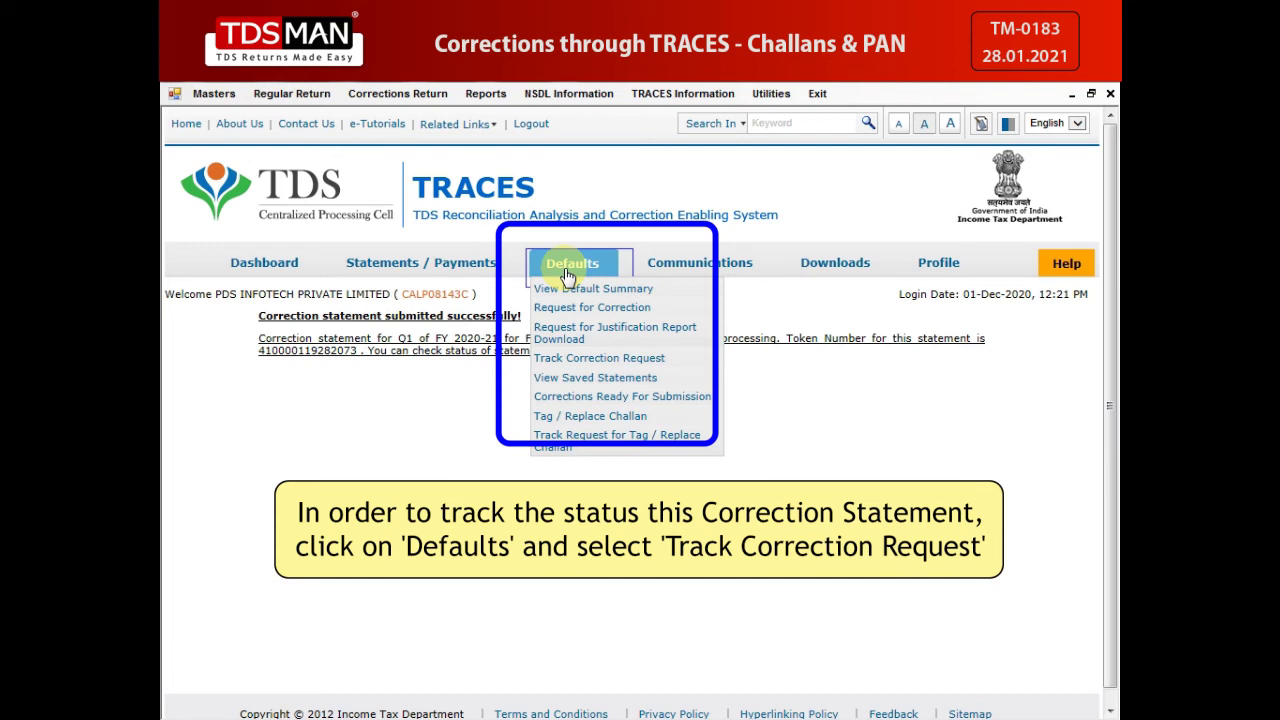
Step: Confirm the 26Q Q1 2020-21 request shows Submitted to ITD, then log out and close TRACES
click(585, 359)
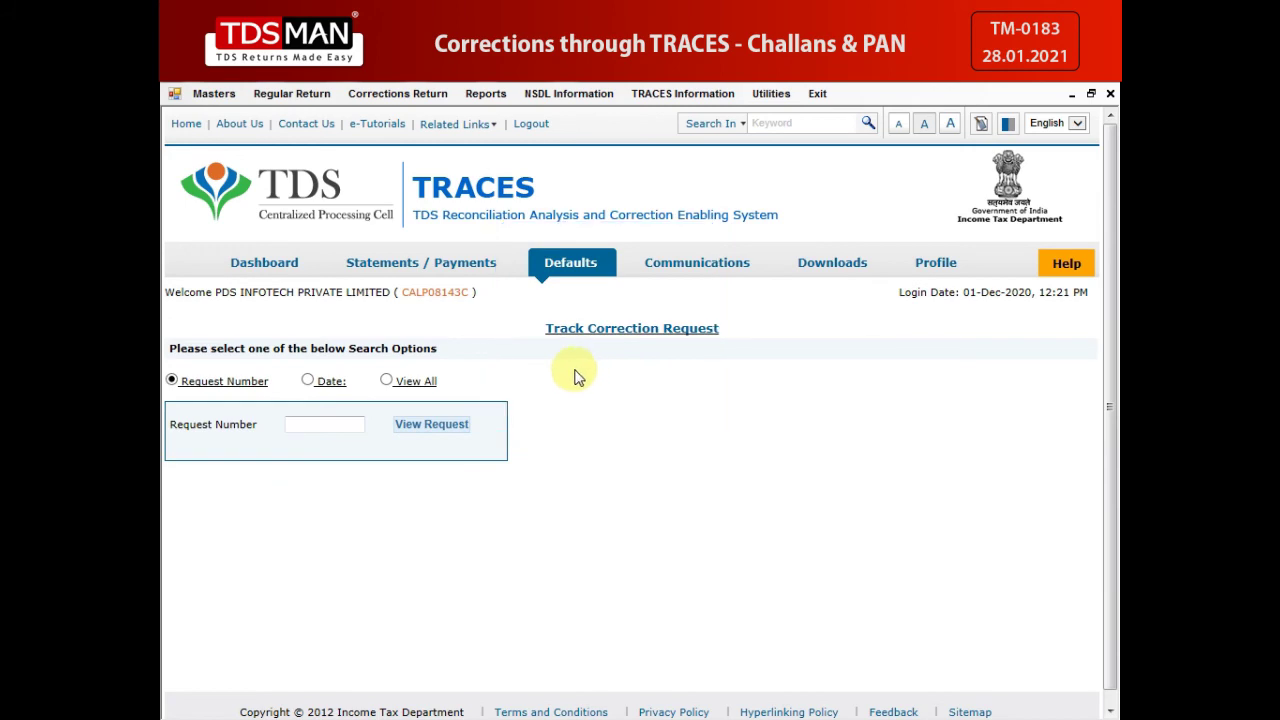
click(387, 381)
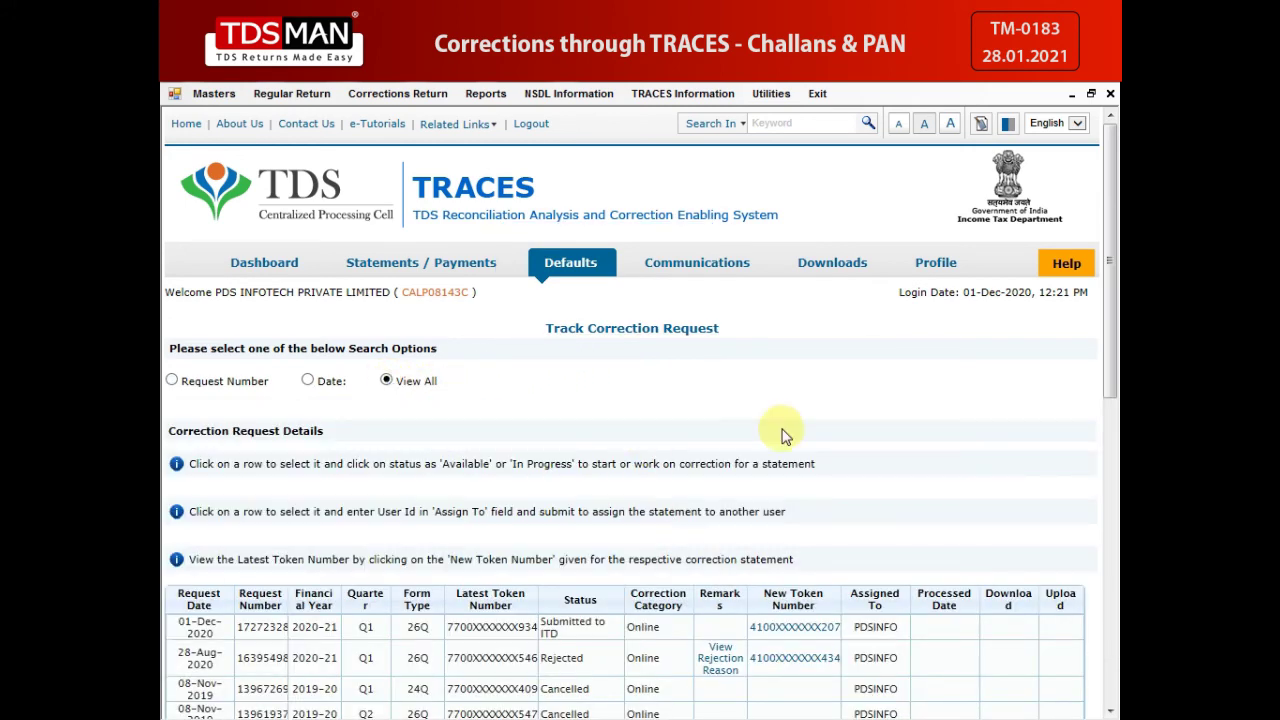
scroll(770, 440, down, 1)
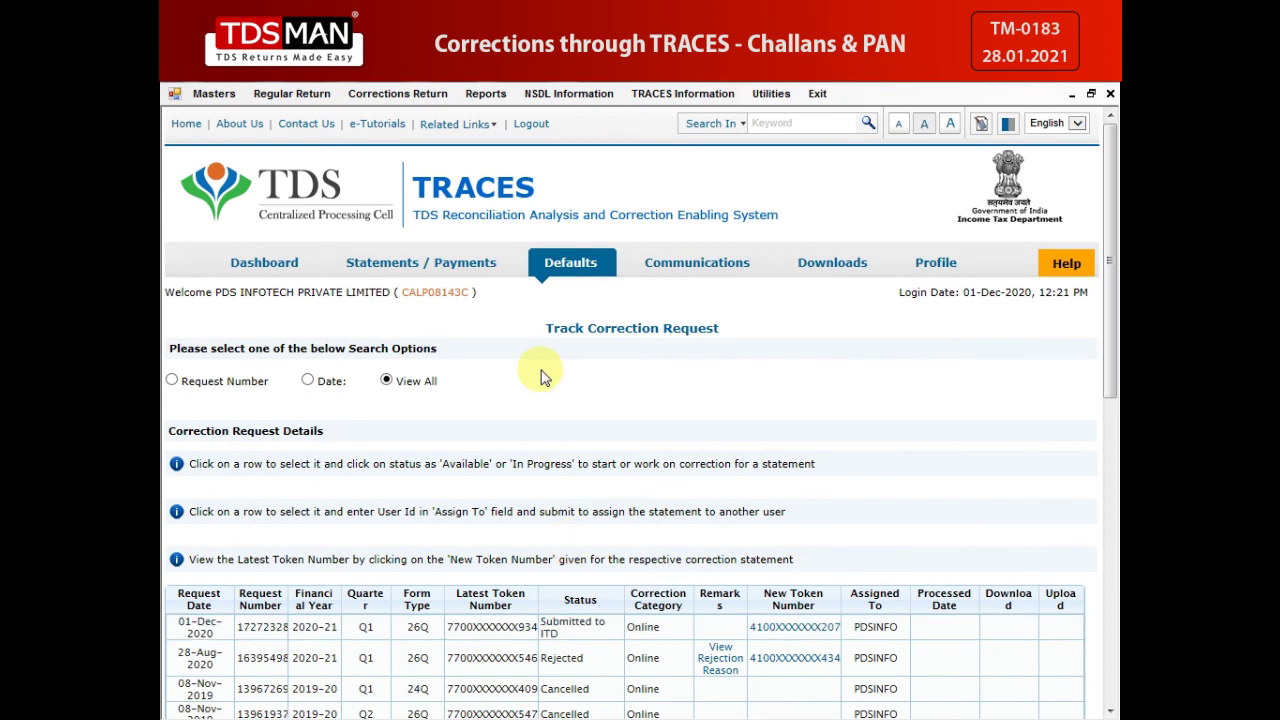
click(532, 125)
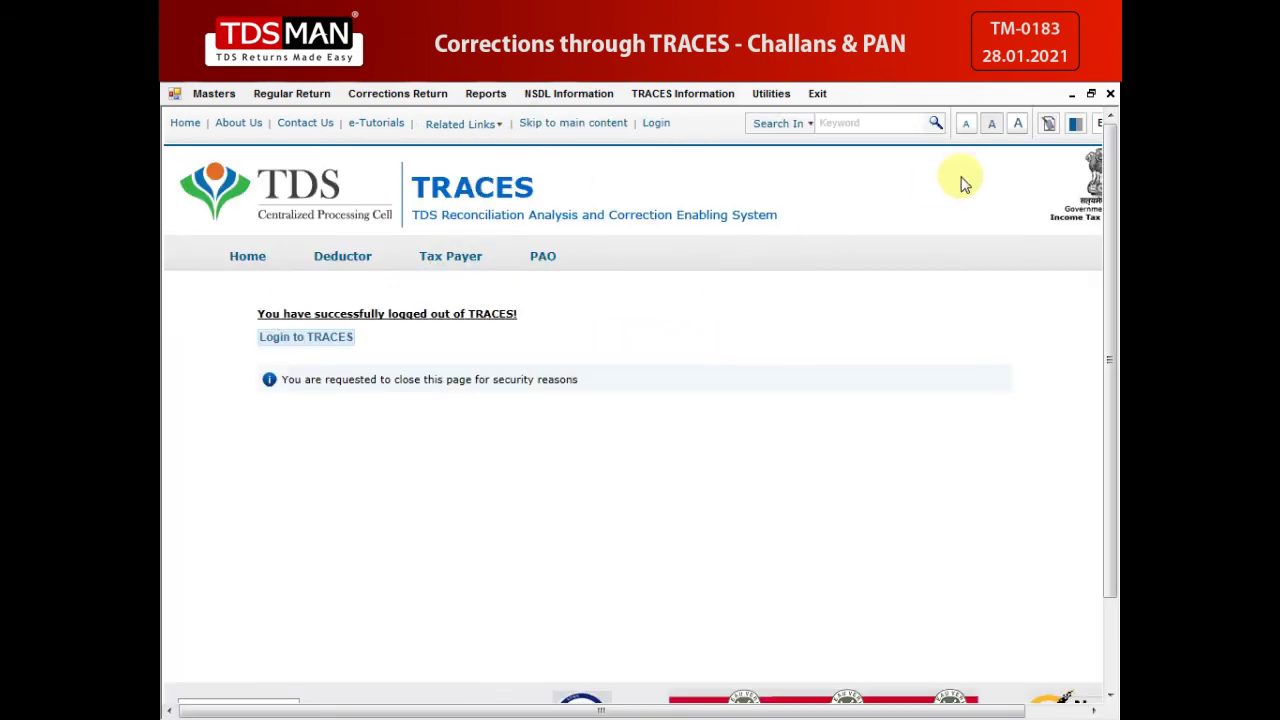
click(1110, 93)
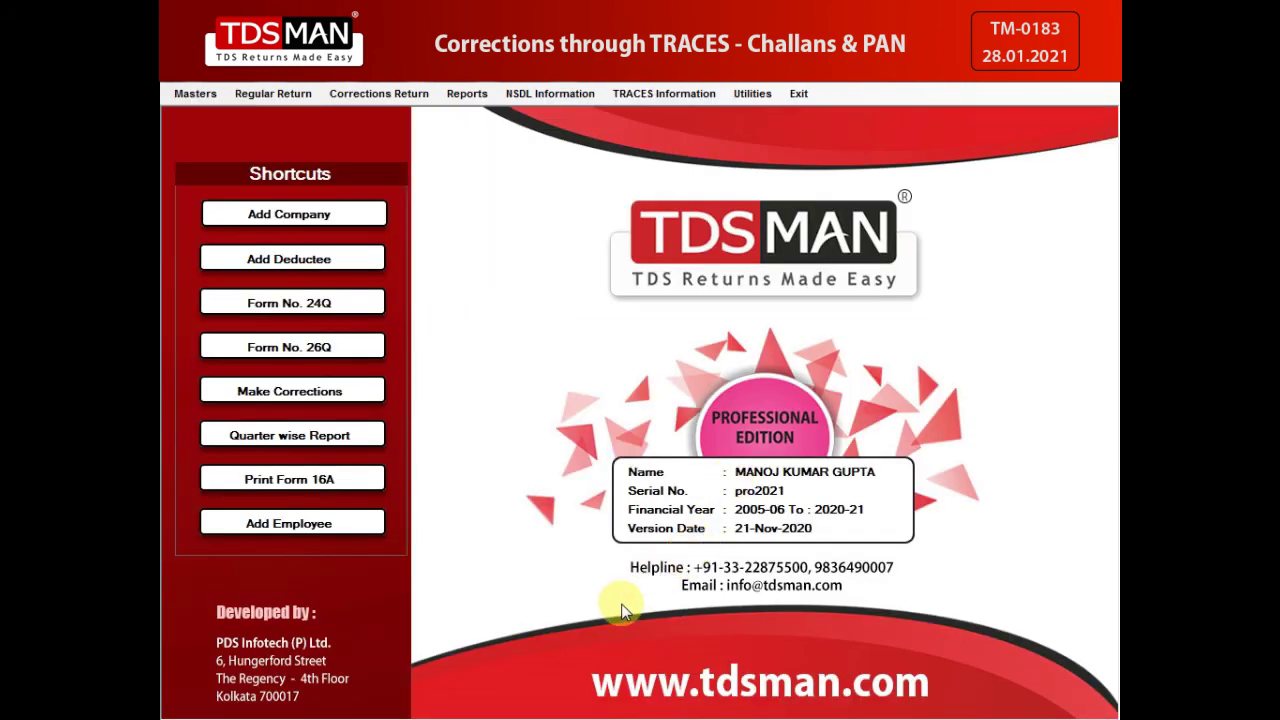